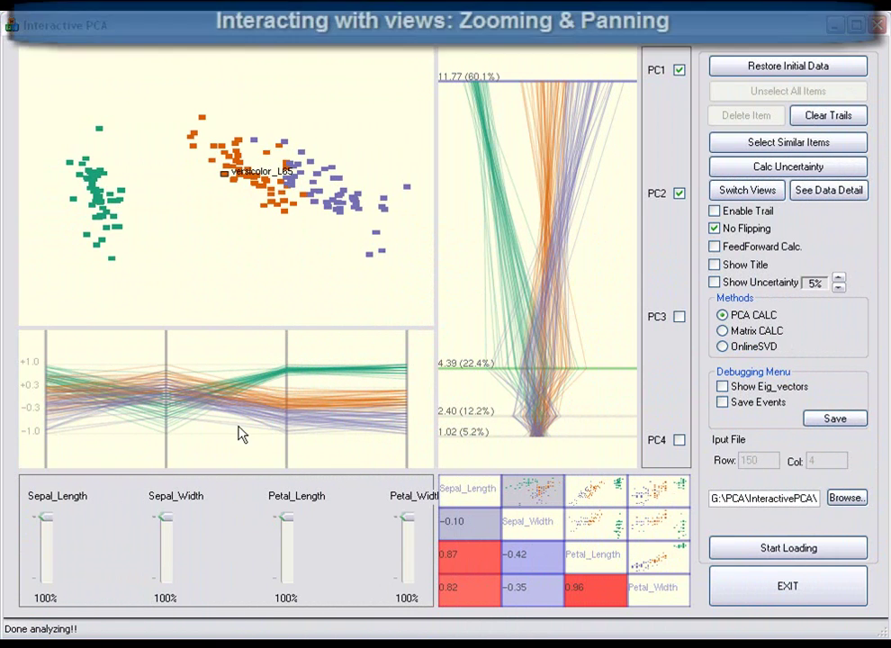
- Zoom into the PCA projection around the versicolor points, pan it slightly, and zoom back out to the whole plot
scroll(256, 180, up, 3)
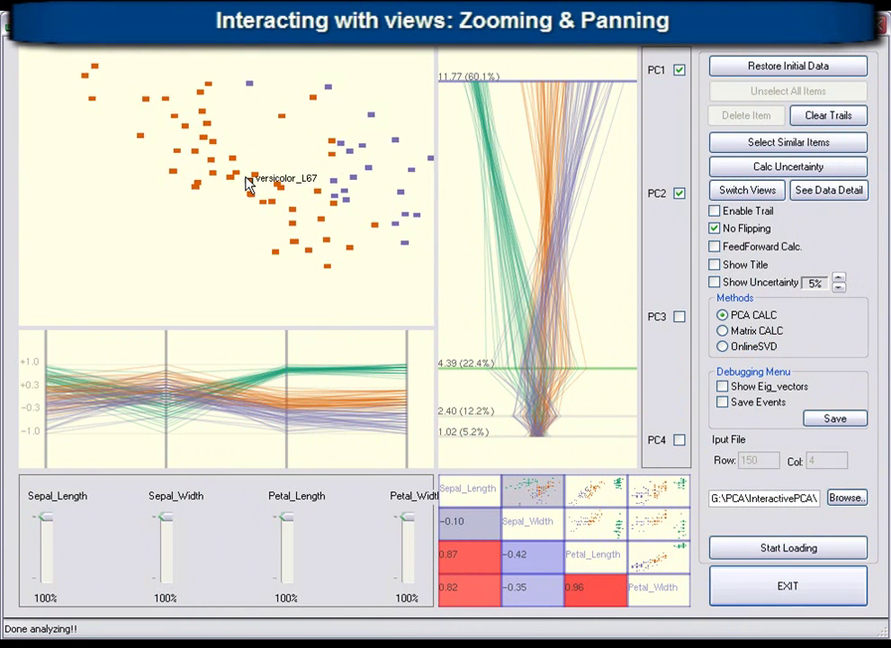
scroll(248, 184, down, 2)
drag(248, 185, 270, 178)
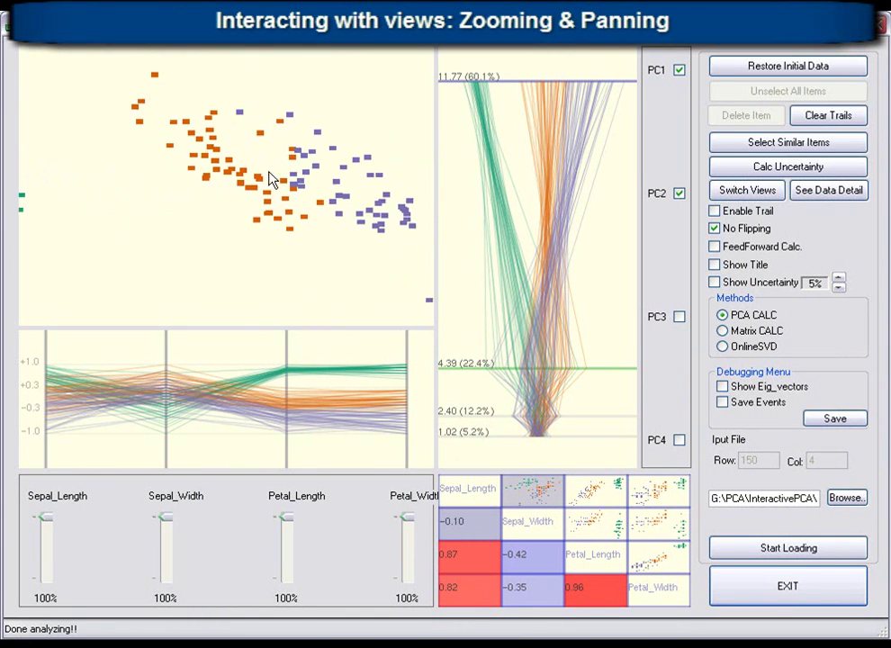
scroll(252, 187, down, 3)
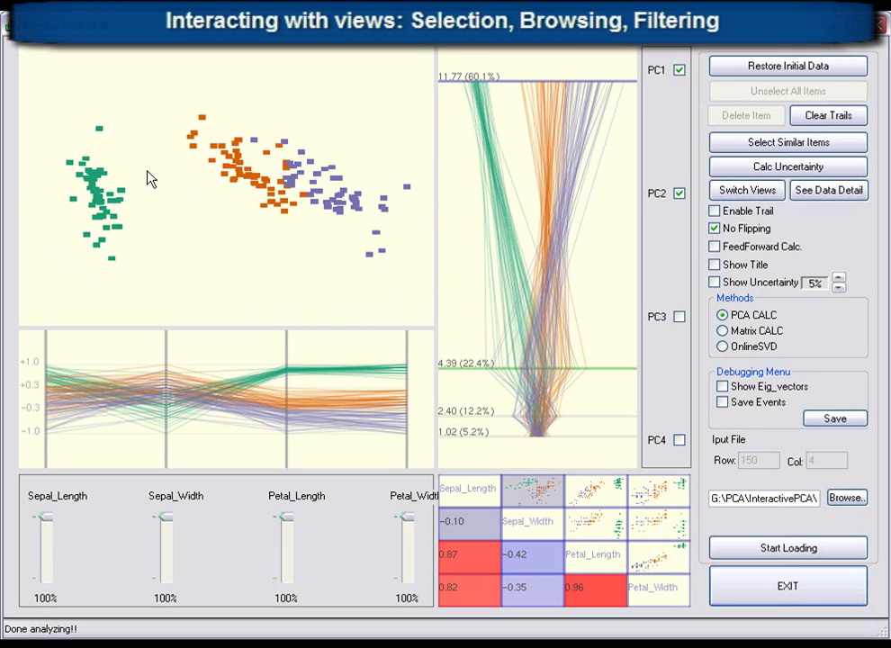
- Highlight setosa_L42 and then most of the setosa cluster in the PCA projection, and clear the selection
click(99, 128)
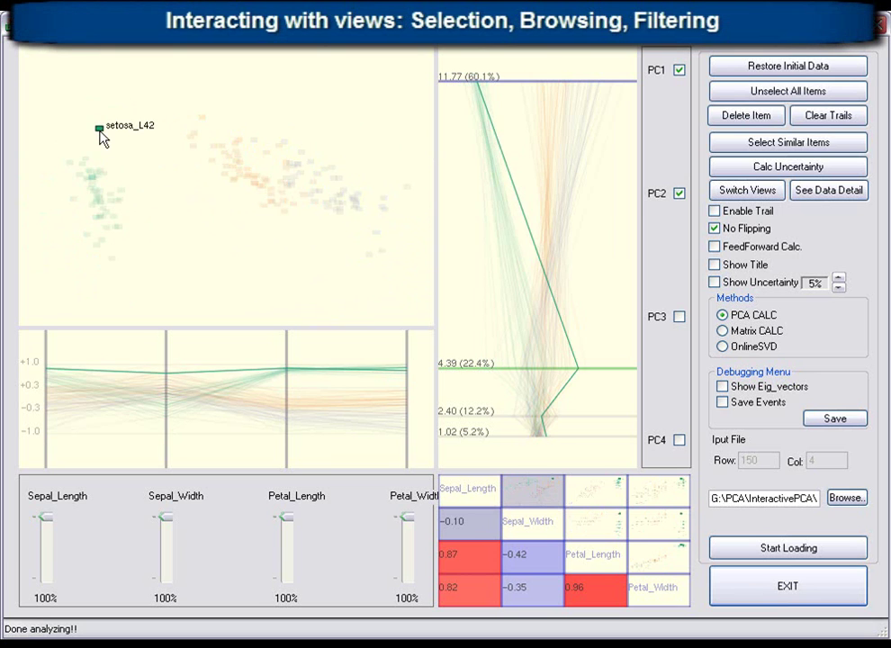
click(99, 133)
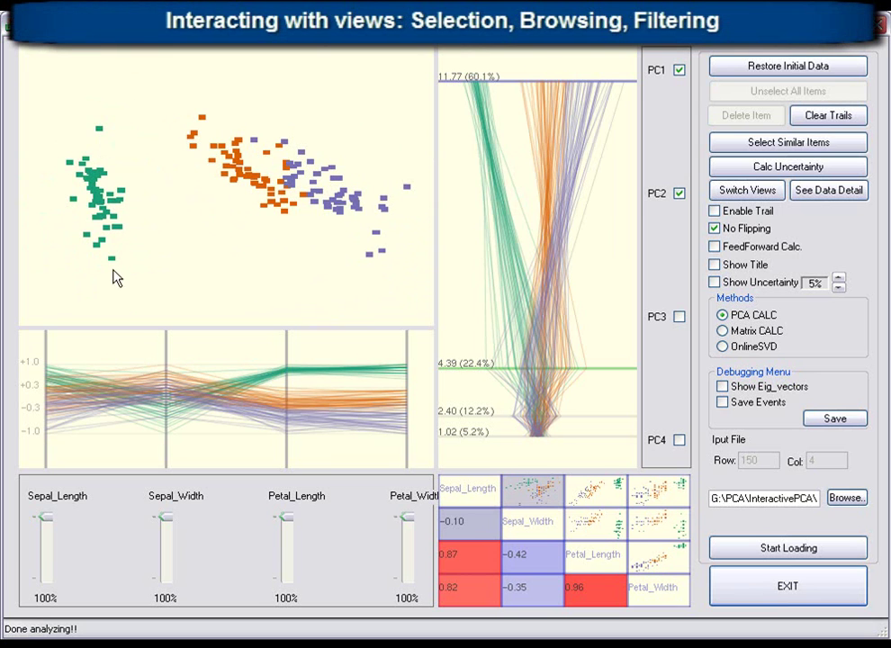
mouse_move(117, 277)
mouse_down()
mouse_move(59, 158)
mouse_move(120, 254)
mouse_move(104, 264)
mouse_up()
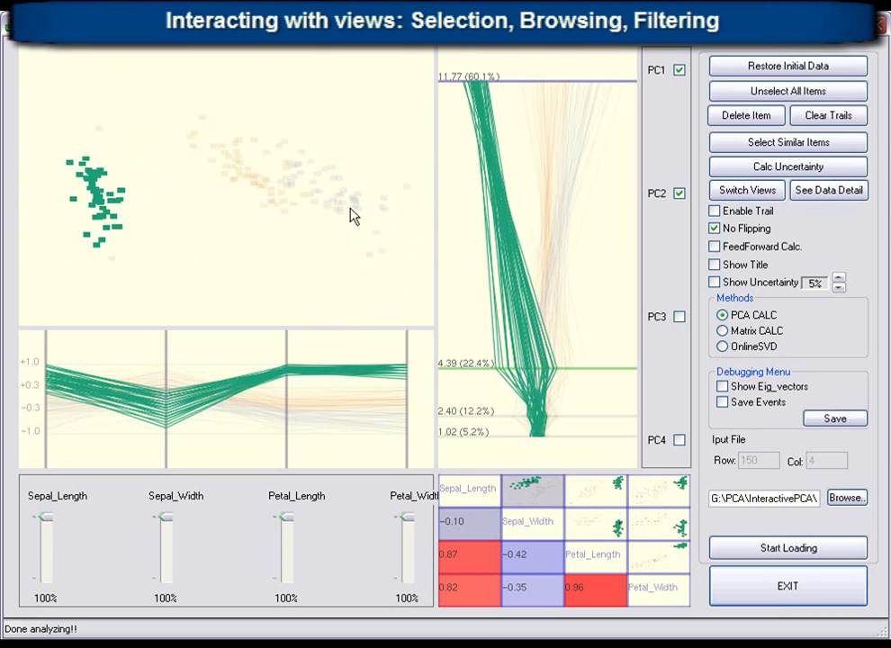
click(720, 115)
- Highlight the items near the upper end of the Petal_Length axis in the parallel coordinates, and clear the selection
click(285, 369)
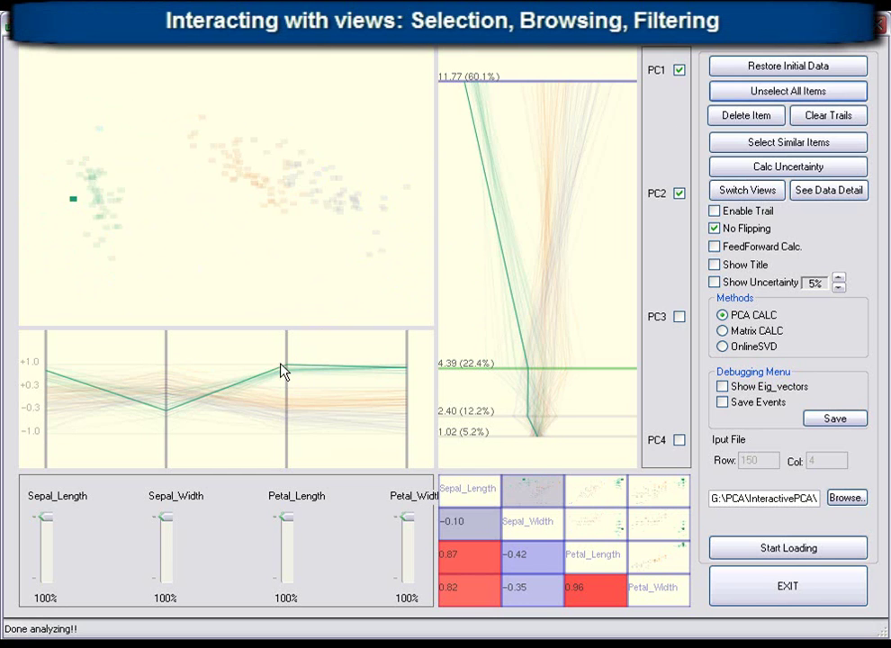
click(738, 94)
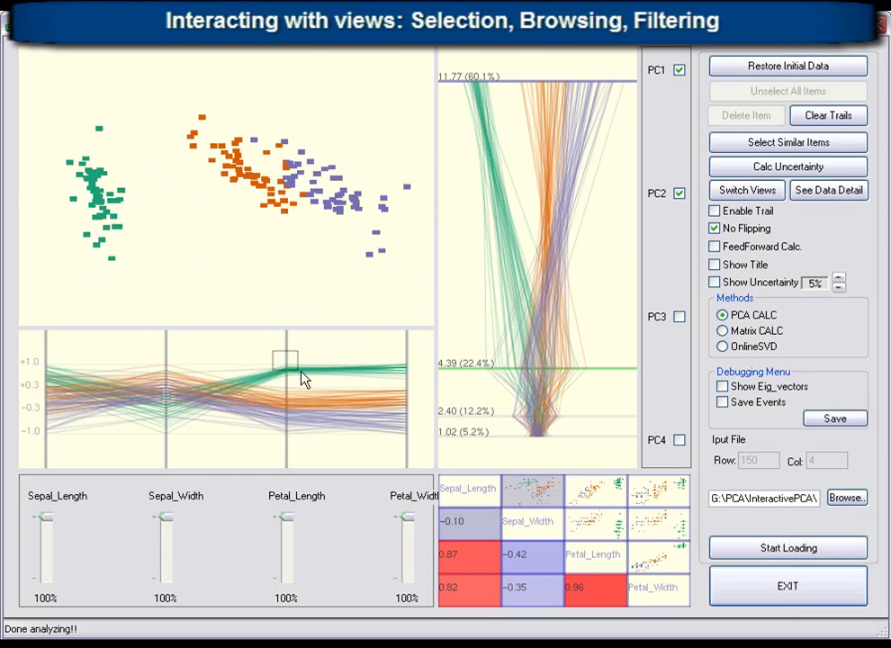
click(304, 380)
click(764, 91)
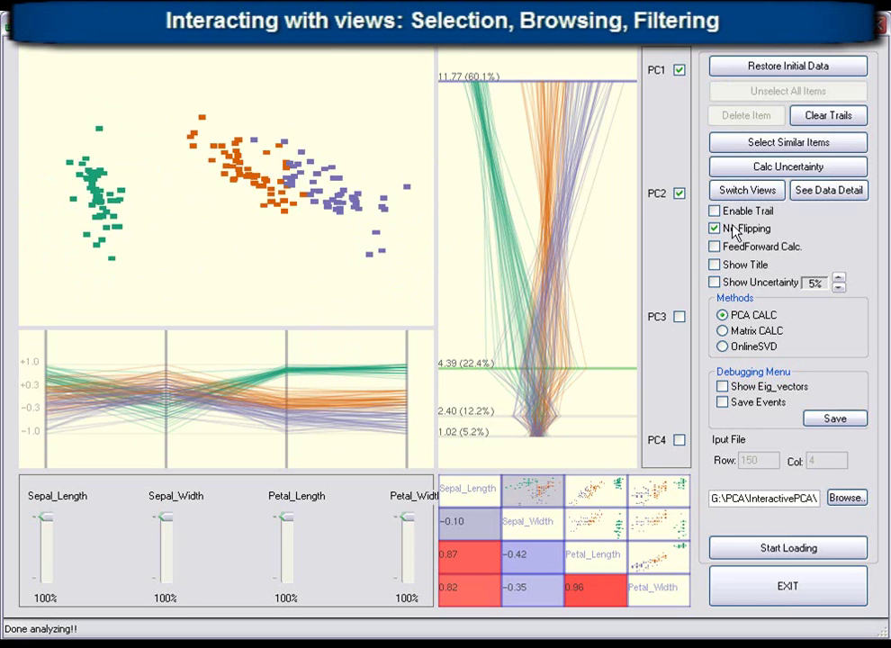
- Enlarge the Petal_Length versus Sepal_Width scatterplot, highlight versicolor_L99 and an overlapping versicolor point, and return to the original view layout
click(725, 189)
click(305, 151)
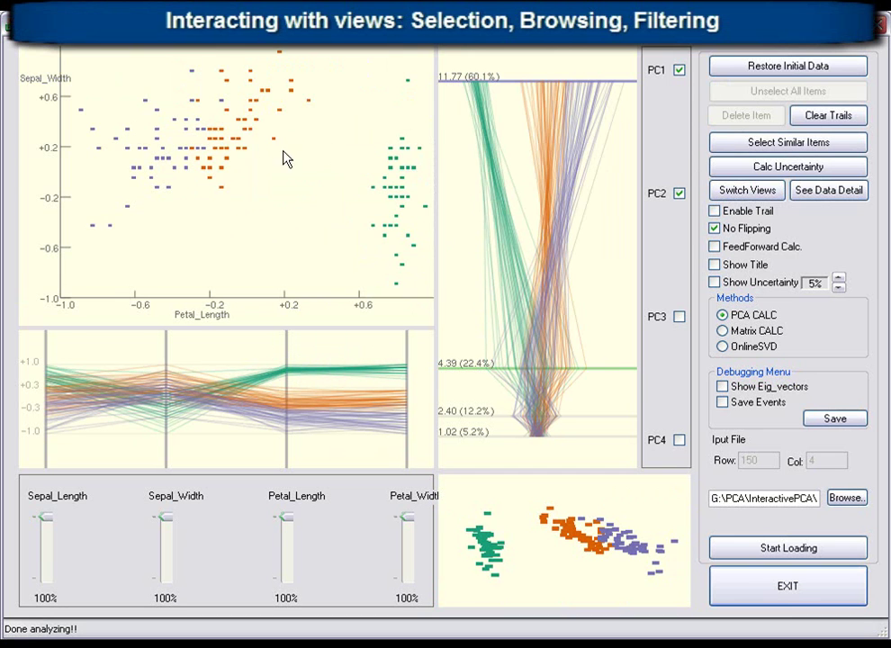
click(310, 103)
click(228, 191)
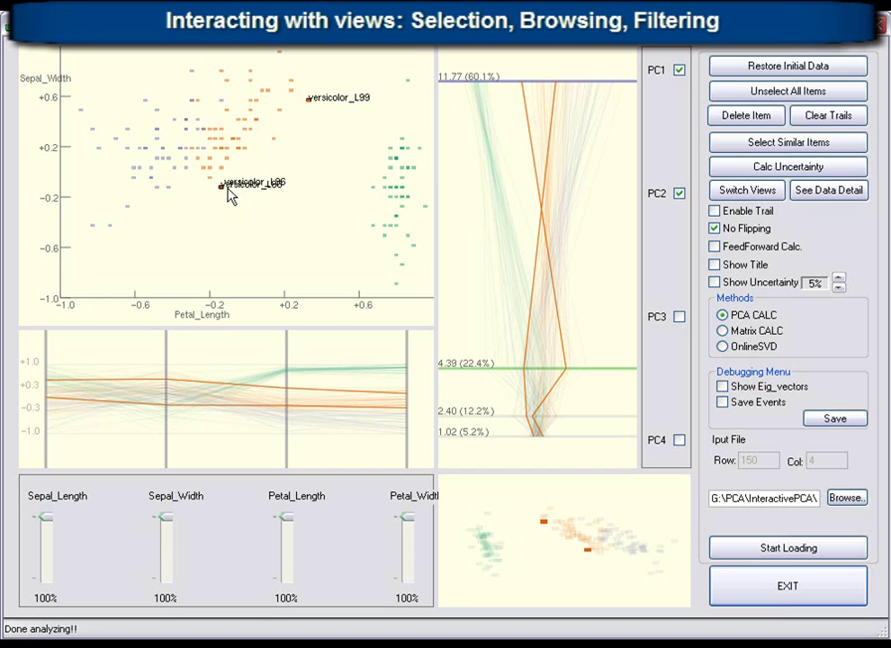
click(744, 92)
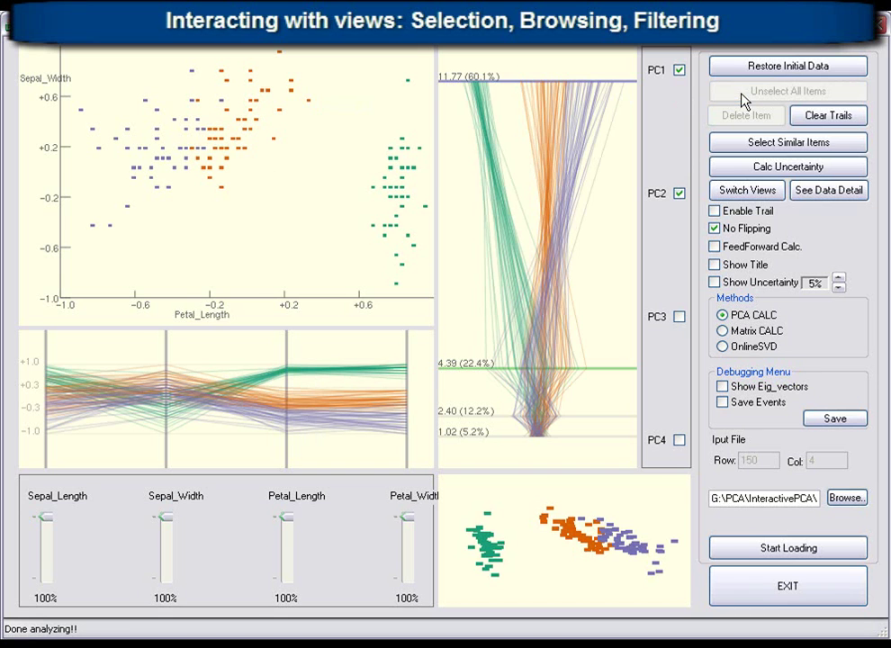
click(744, 191)
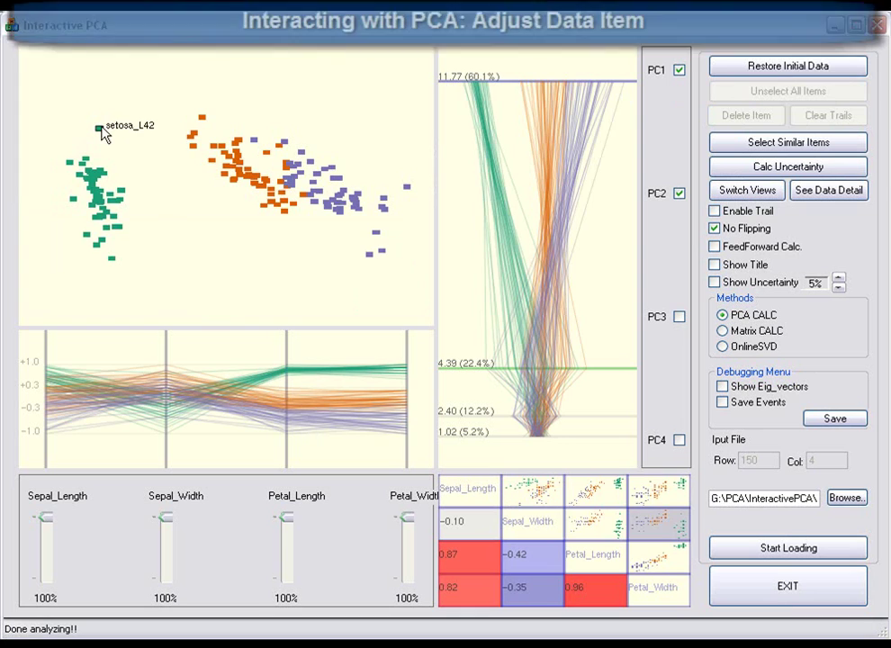
- Select setosa_L42, adjust its Sepal_Width value in the parallel coordinates, and clear the selection
click(99, 129)
mouse_move(166, 379)
mouse_down()
mouse_move(166, 418)
mouse_move(170, 370)
mouse_move(168, 384)
mouse_up()
click(777, 93)
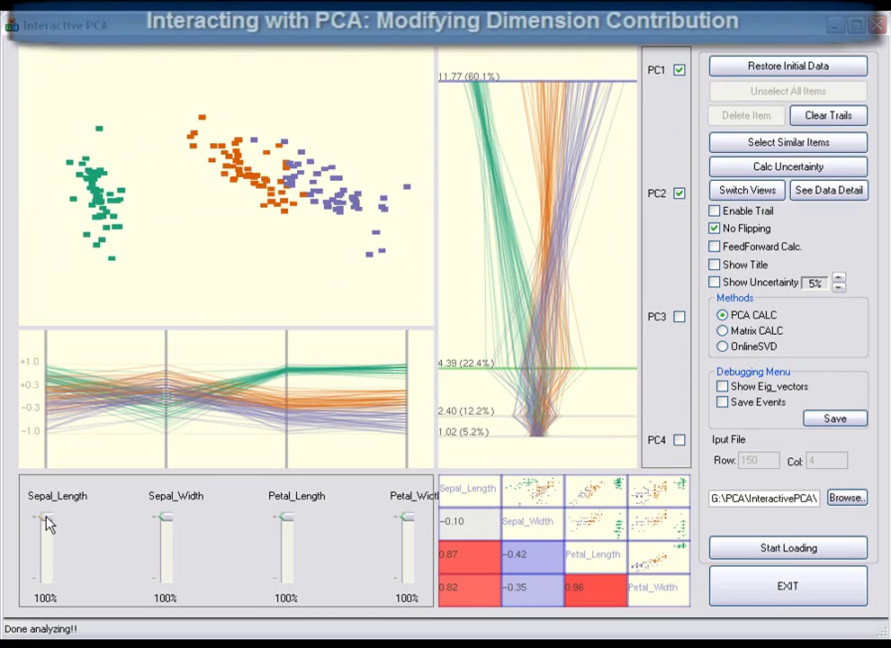
- Reduce the Sepal_Length contribution to 93% and vary the Sepal_Width contribution, returning it to 100%
mouse_move(47, 521)
mouse_down()
mouse_move(48, 580)
mouse_move(48, 528)
mouse_up()
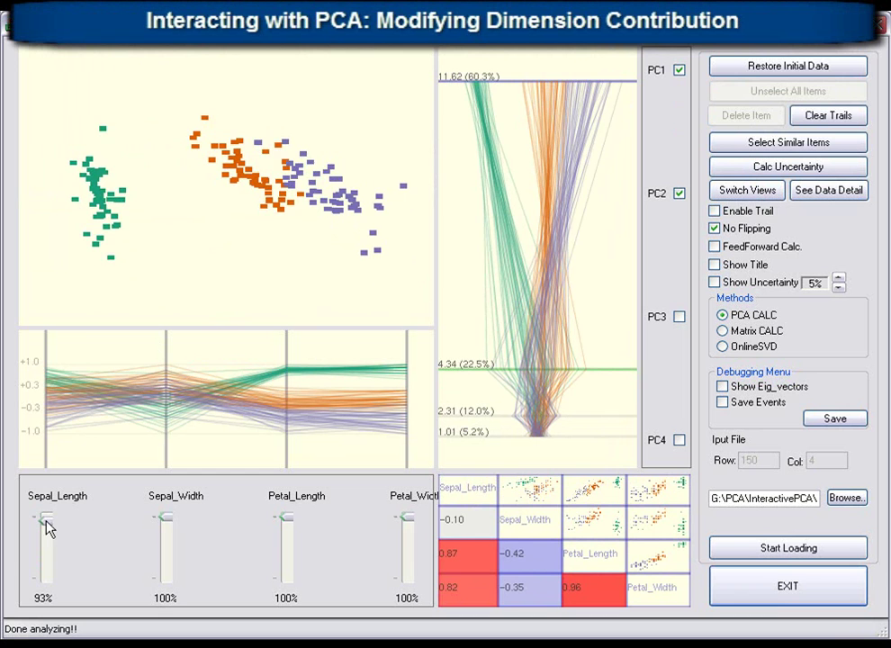
mouse_move(166, 520)
mouse_down()
mouse_move(169, 582)
mouse_move(173, 523)
mouse_up()
- With point trails enabled, vary the Petal_Length and Petal_Width contributions back to 100%, and turn the trails off
click(714, 211)
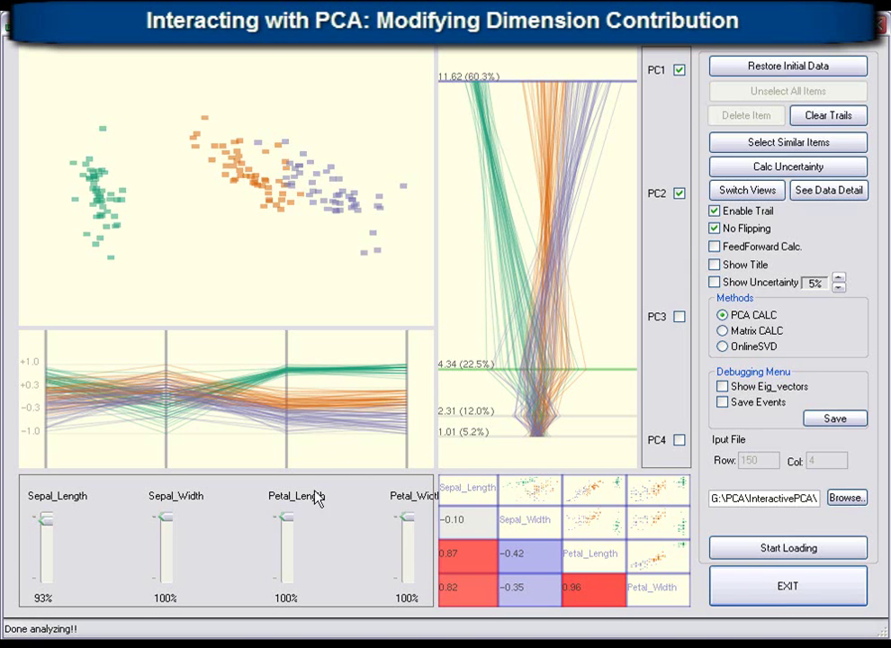
mouse_move(290, 520)
mouse_down()
mouse_move(285, 579)
mouse_move(291, 522)
mouse_up()
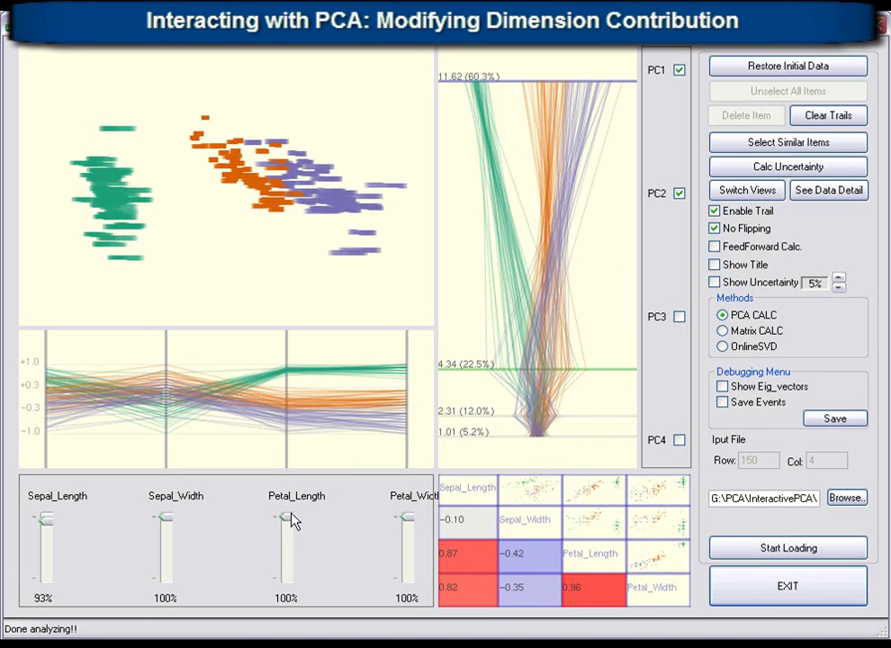
mouse_move(408, 520)
mouse_down()
mouse_move(407, 582)
mouse_move(412, 520)
mouse_up()
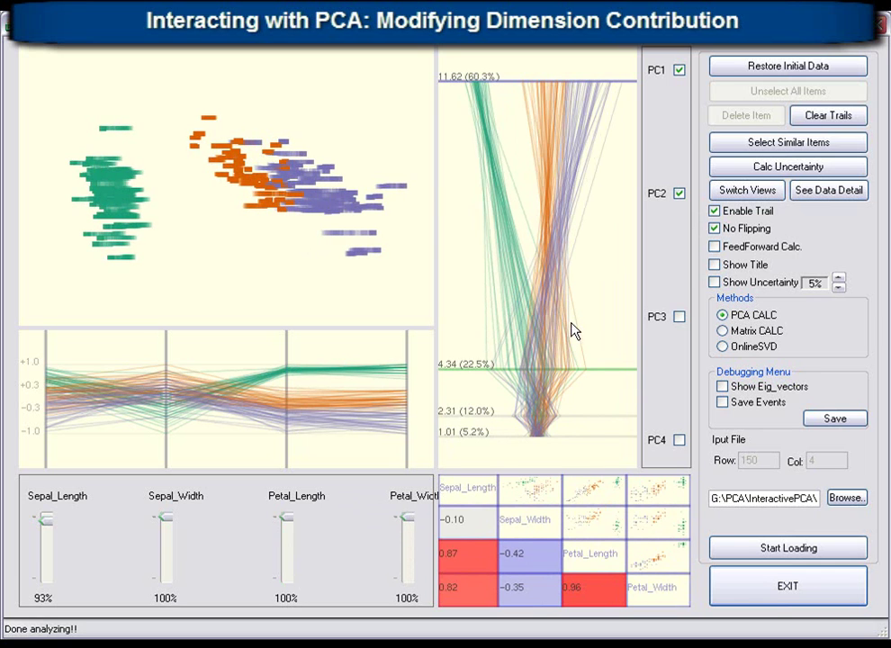
click(714, 211)
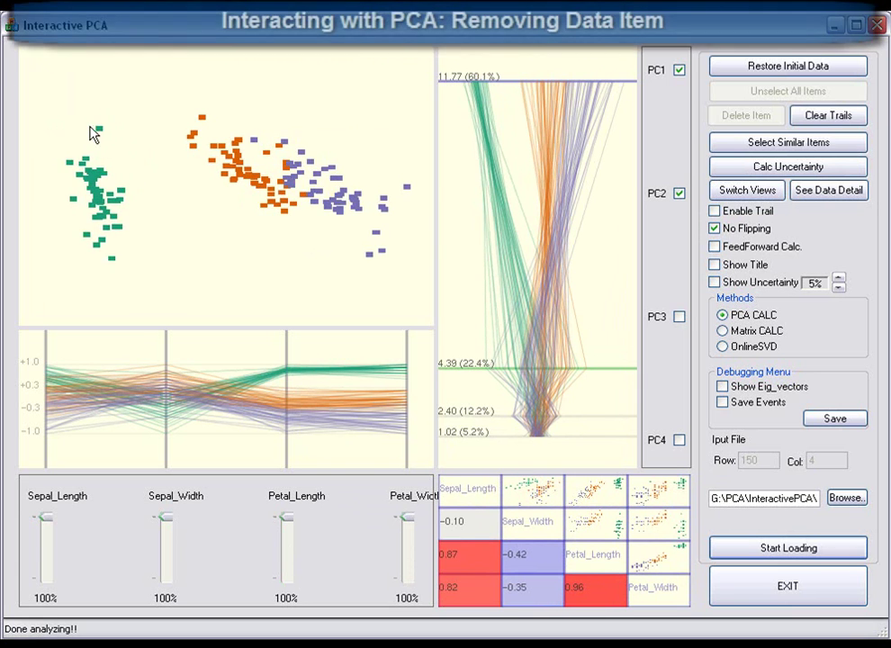
- Delete the setosa_L42 data item from the analysis and restore the initial data
click(98, 127)
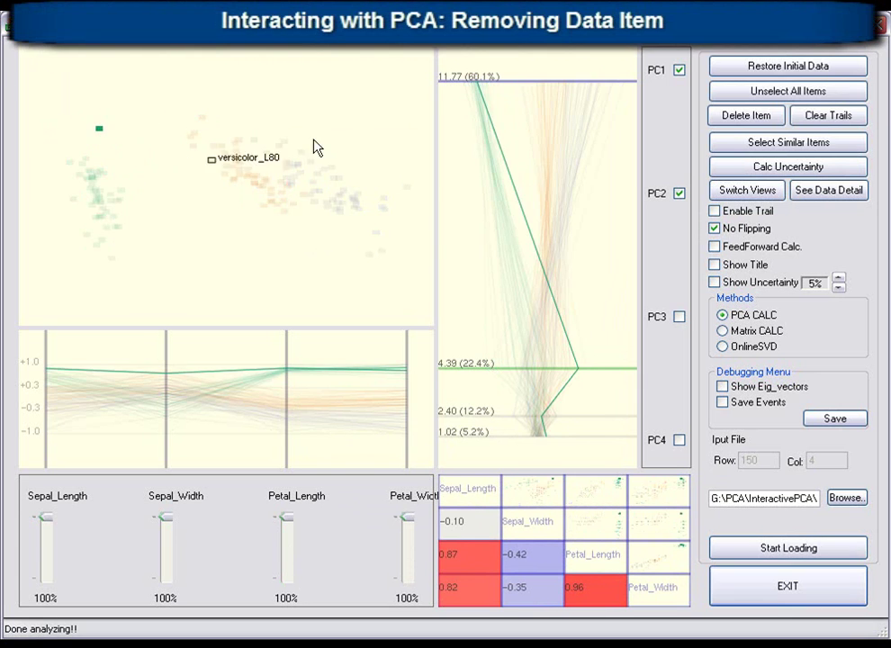
click(717, 122)
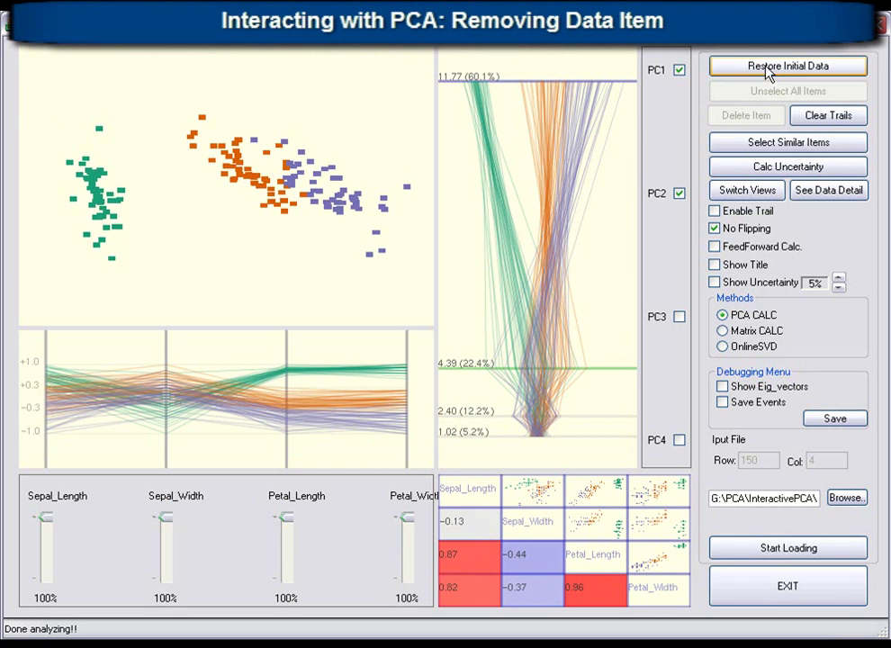
- Select a purple data point, extend the selection to all similar items, delete them, and restore the initial data
click(358, 193)
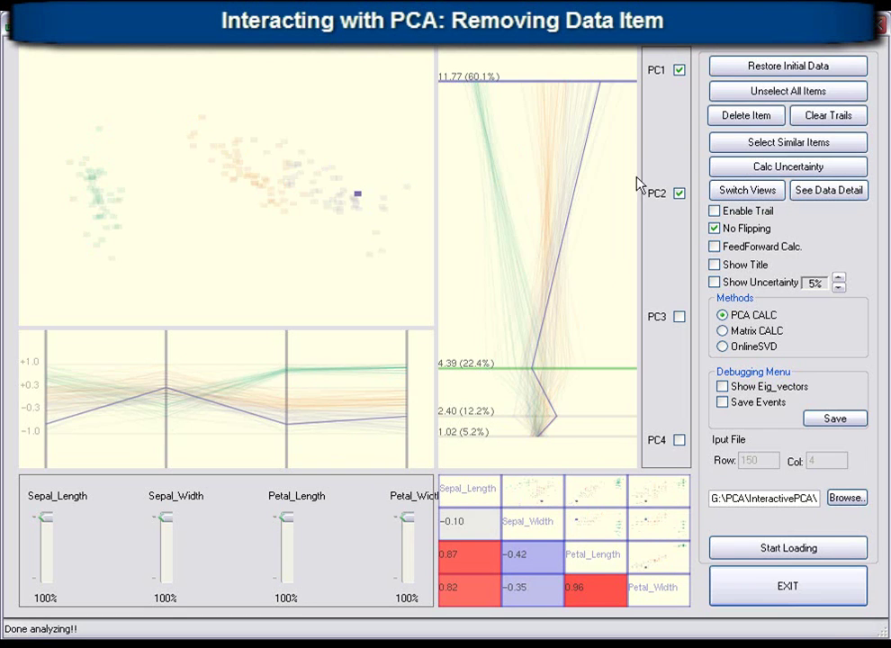
click(766, 145)
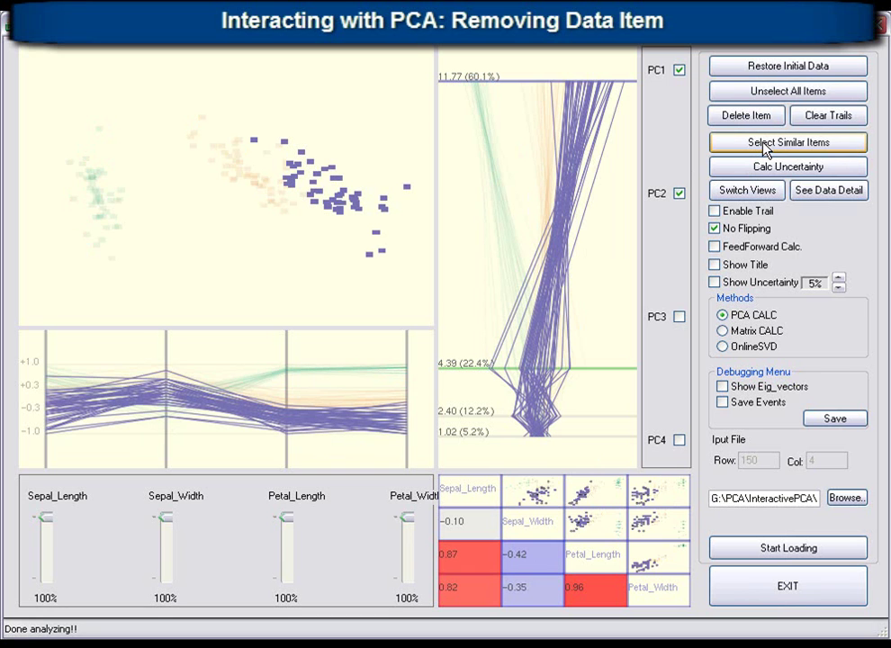
click(748, 123)
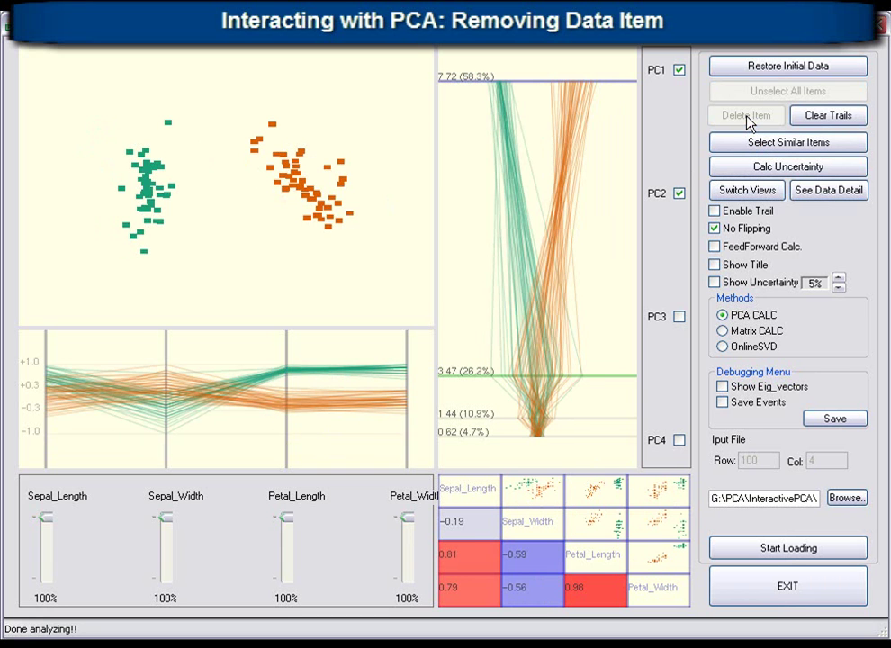
click(764, 72)
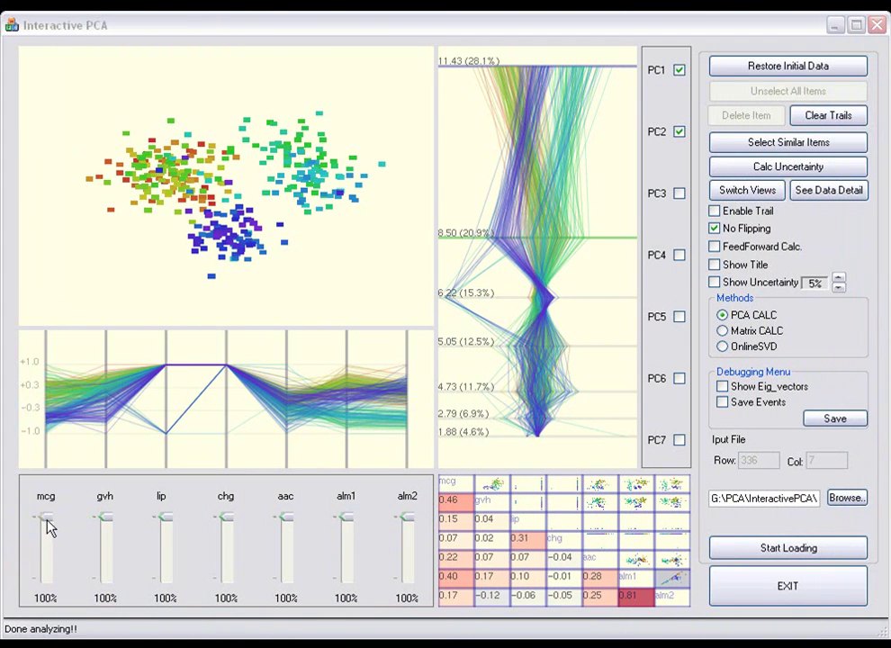
- Vary the contributions of mcg, gvh, lip, chg, aac, alm1 and alm2 to compare their effects, returning each to 100%
click(49, 529)
mouse_move(50, 529)
mouse_down()
mouse_move(48, 567)
mouse_move(47, 517)
mouse_up()
mouse_move(106, 522)
mouse_down()
mouse_move(105, 562)
mouse_move(106, 515)
mouse_up()
mouse_move(165, 513)
mouse_down()
mouse_move(168, 541)
mouse_move(168, 503)
mouse_up()
mouse_move(234, 521)
mouse_down()
mouse_move(232, 571)
mouse_move(233, 512)
mouse_up()
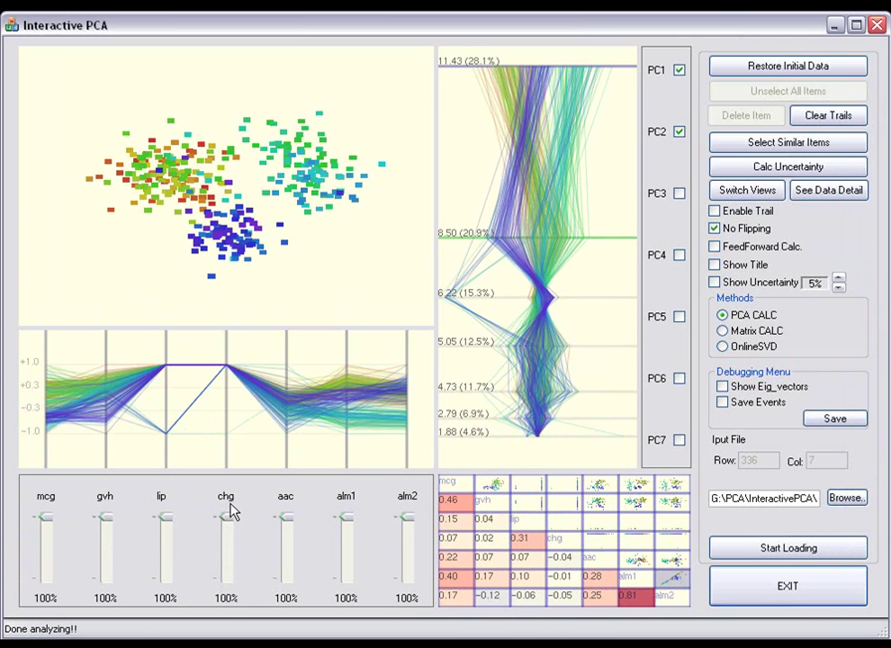
mouse_move(290, 524)
mouse_down()
mouse_move(288, 552)
mouse_move(289, 524)
mouse_up()
mouse_move(348, 519)
mouse_down()
mouse_move(348, 563)
mouse_move(351, 518)
mouse_up()
mouse_move(407, 520)
mouse_down()
mouse_move(408, 561)
mouse_move(410, 516)
mouse_up()
mouse_move(167, 511)
mouse_down()
mouse_move(166, 561)
mouse_move(166, 511)
mouse_up()
mouse_move(225, 522)
mouse_down()
mouse_move(229, 571)
mouse_move(228, 517)
mouse_up()
drag(288, 519, 291, 589)
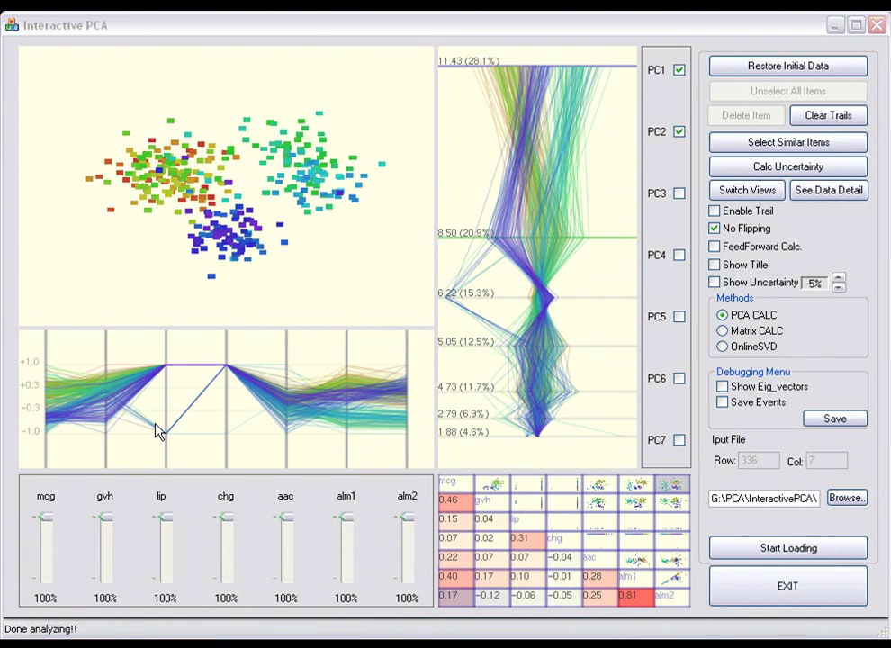
- Select all items at the −1.0 end of the lip axis in the parallel coordinates
mouse_move(214, 277)
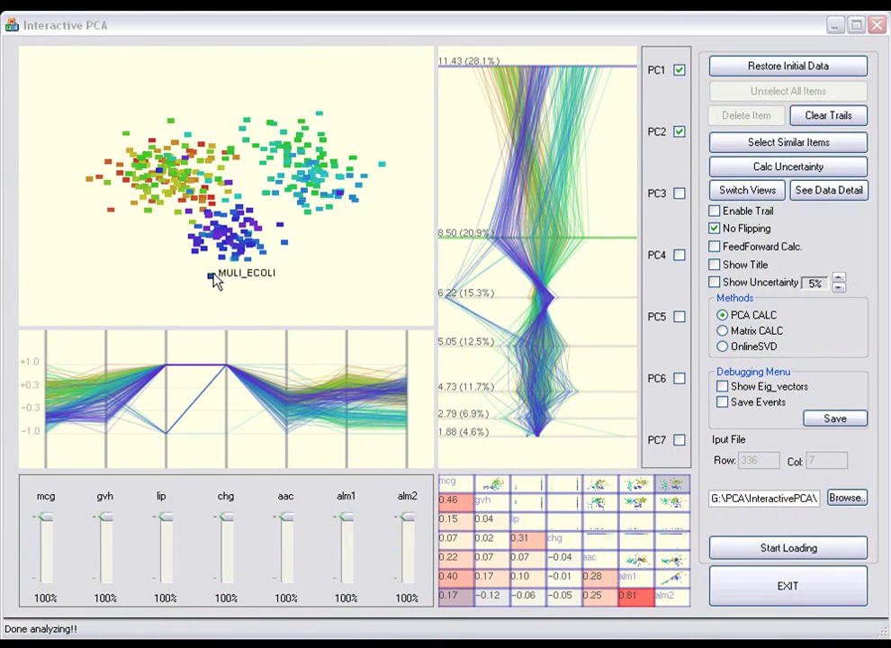
click(167, 439)
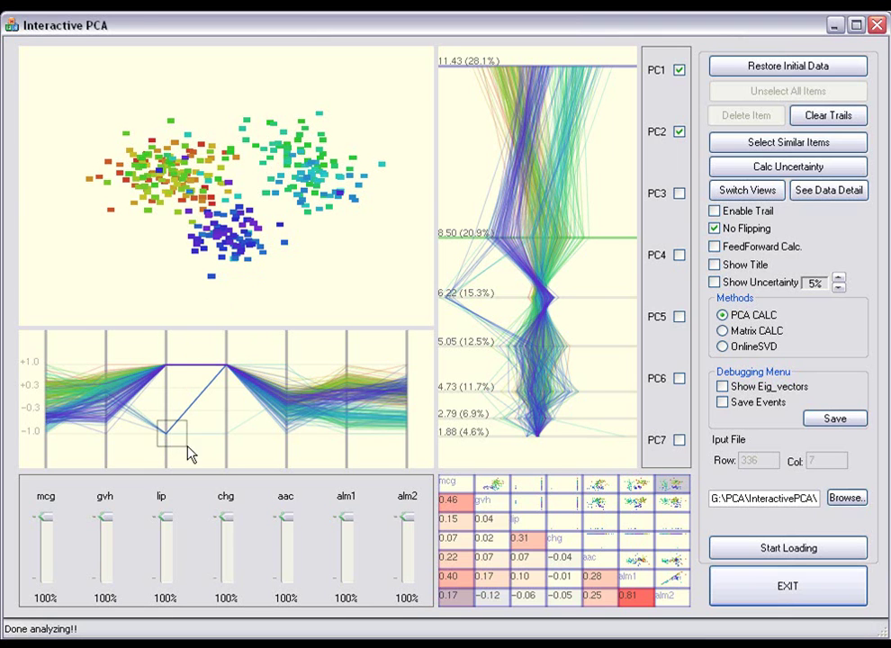
drag(191, 454, 194, 453)
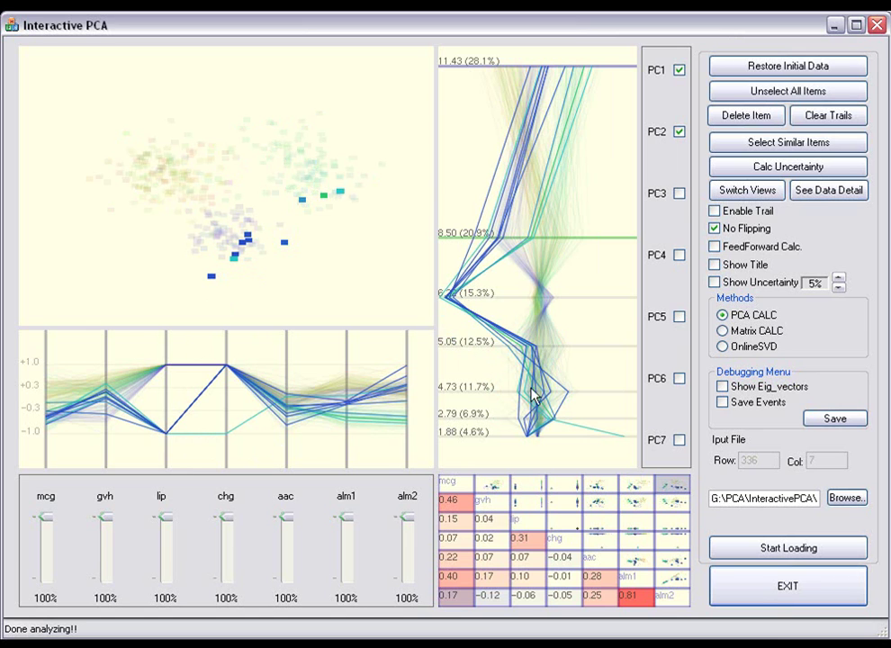
- Swap the correlation matrix into the main view and inspect the chg–gvh, chg–lip and aac–chg scatterplots
click(738, 192)
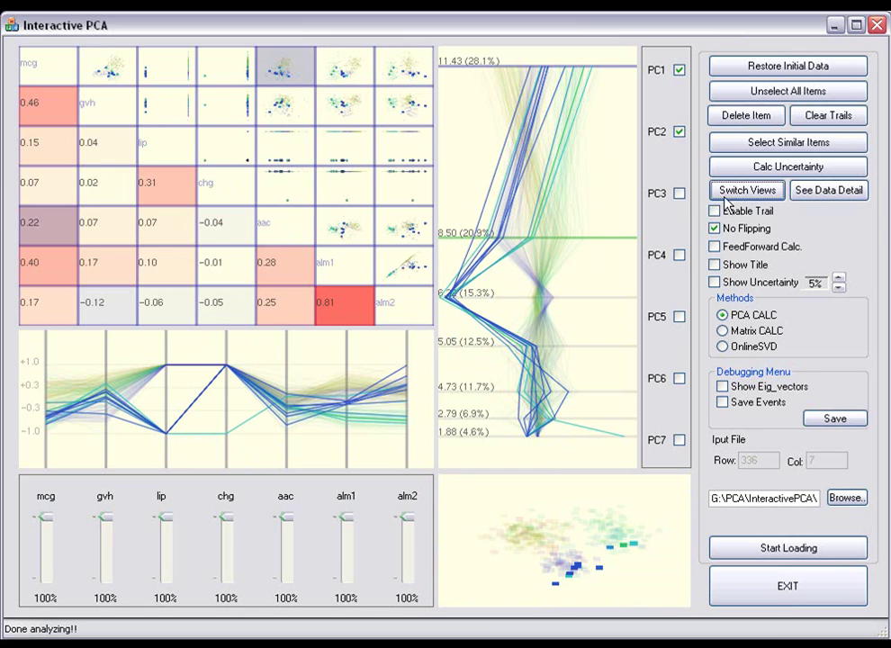
click(226, 96)
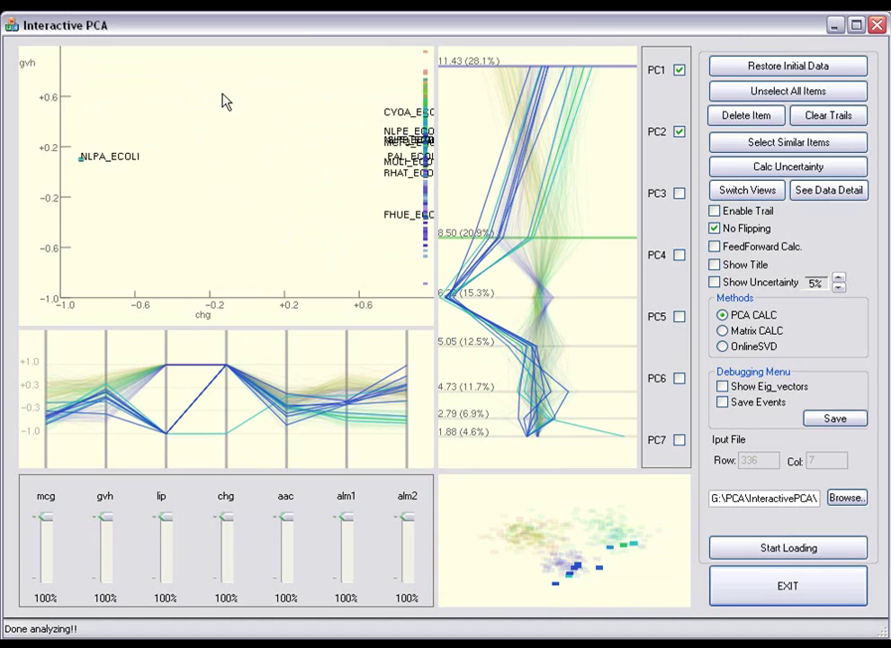
click(155, 135)
click(281, 157)
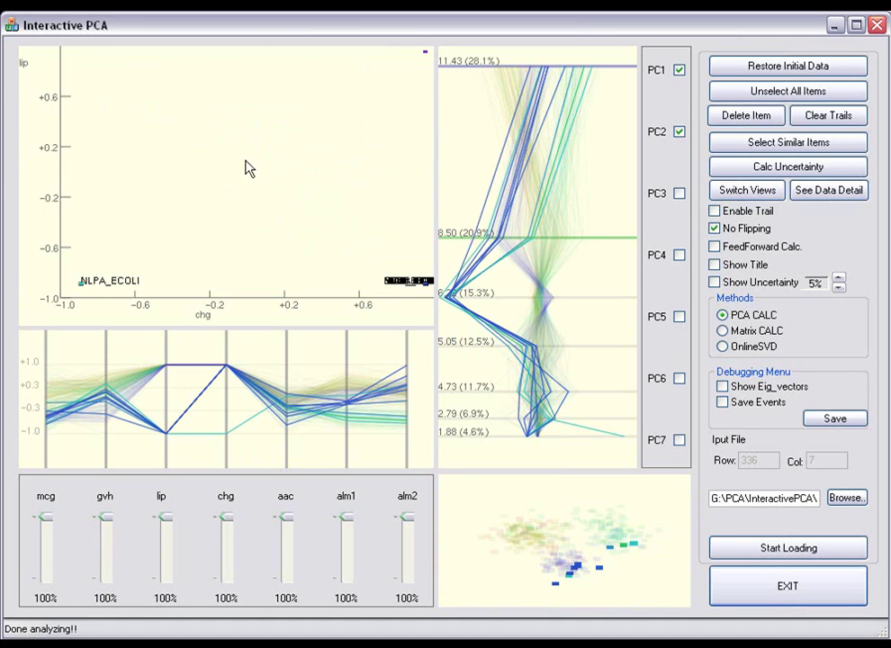
click(298, 225)
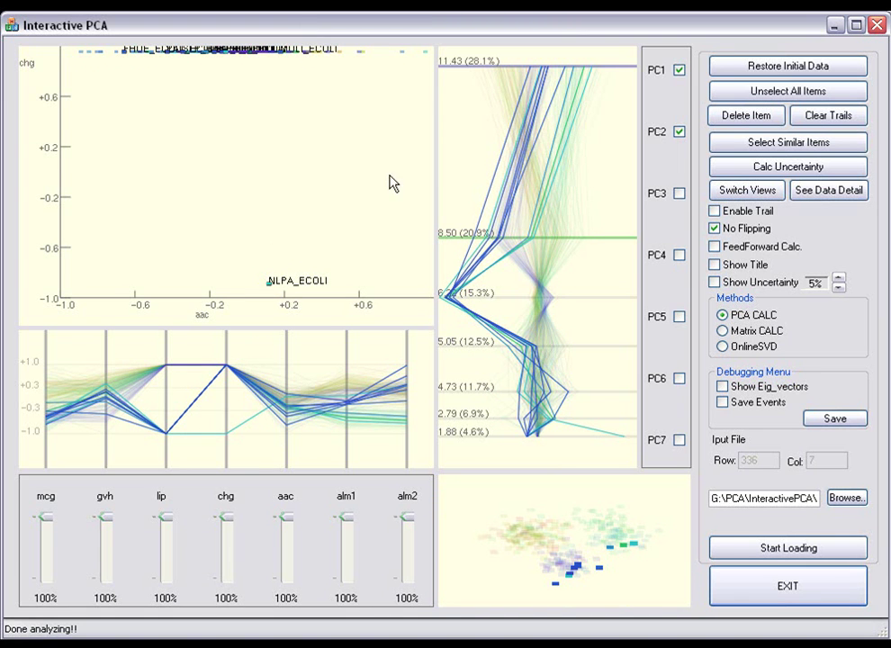
- Clear the selection and select only NLPA_ECOLI in the aac–chg scatterplot
click(729, 94)
click(267, 285)
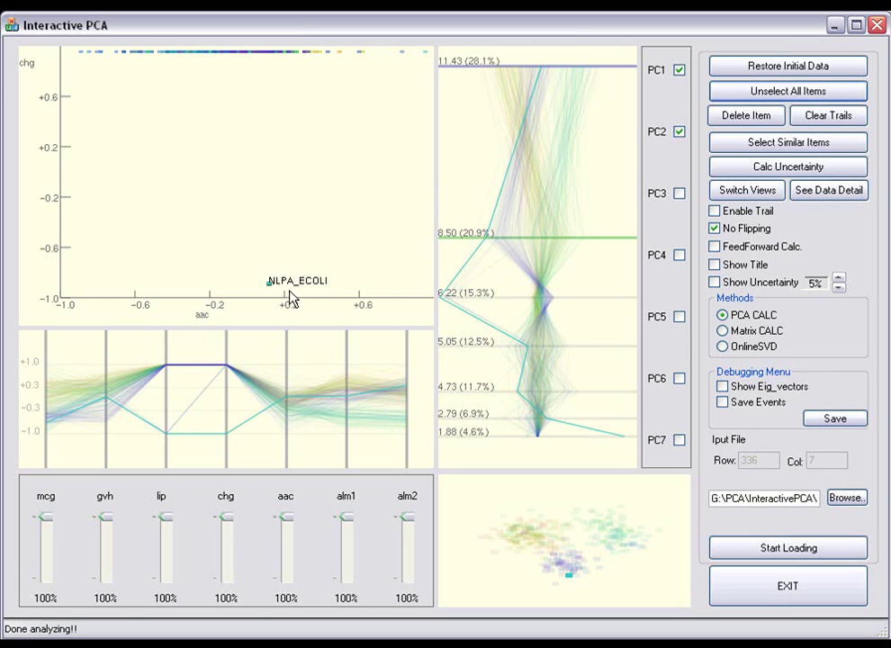
- Delete the selected NLPA_ECOLI item and swap the PCA projection plot back into the main view
click(737, 124)
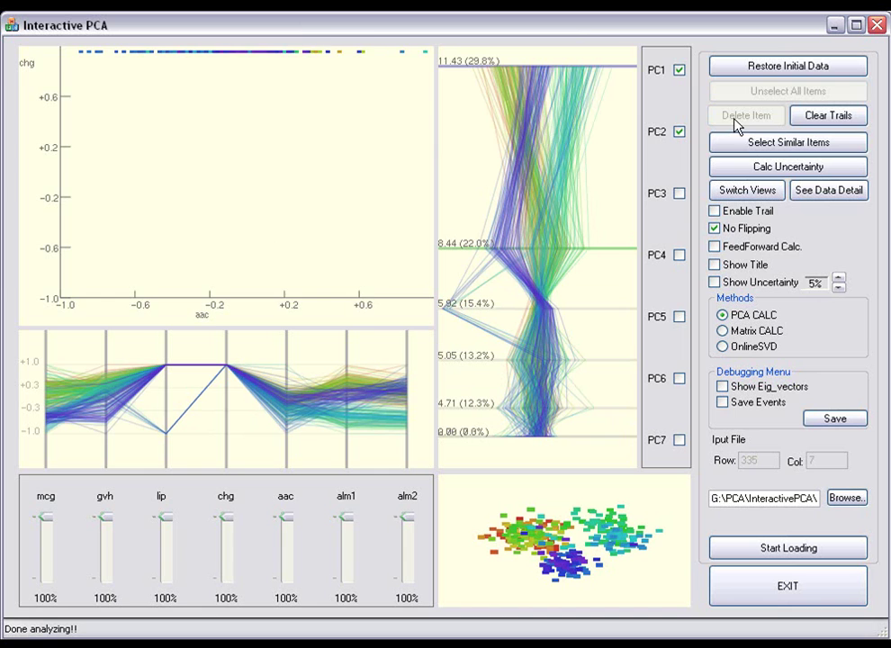
click(290, 129)
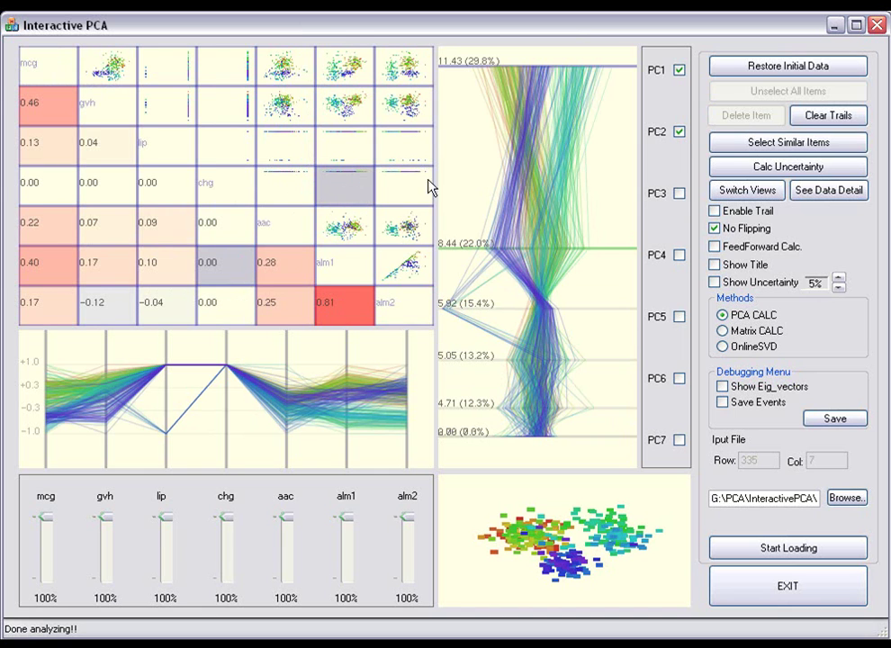
click(748, 191)
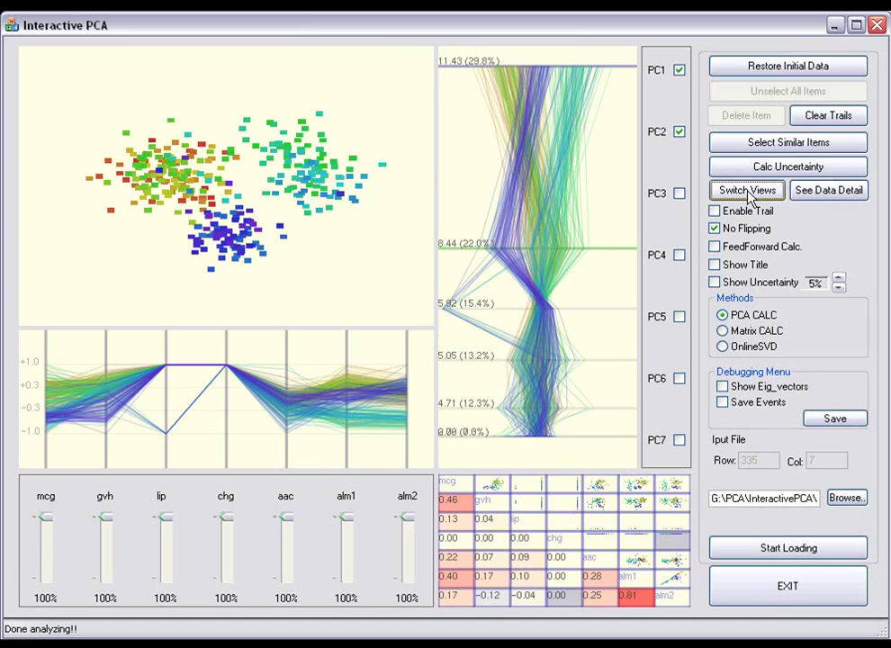
- Restore the initial E. coli data
click(773, 70)
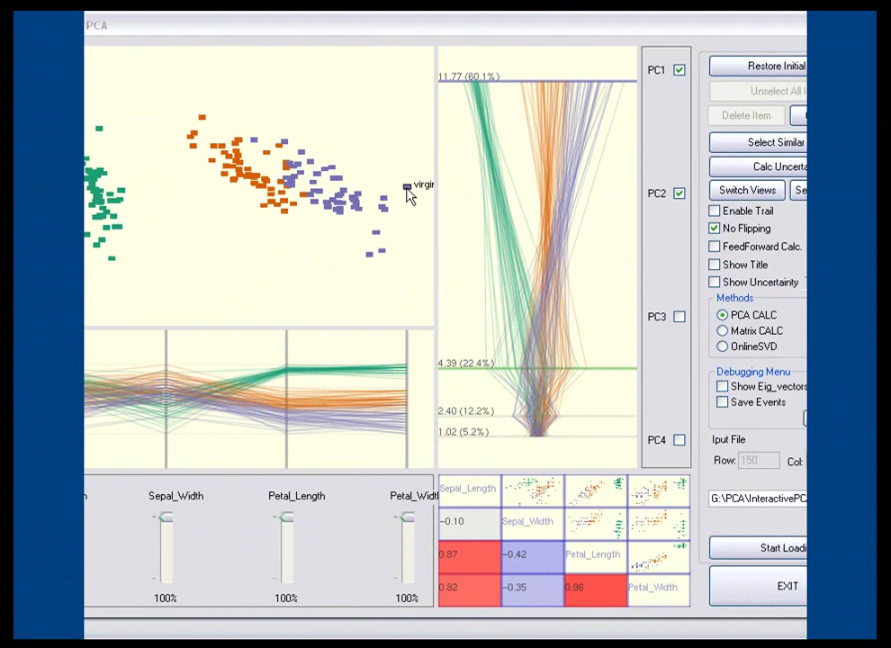
- Select the isolated virginica outlier in the Iris projection plot and show its uncertainty at 10%
click(408, 191)
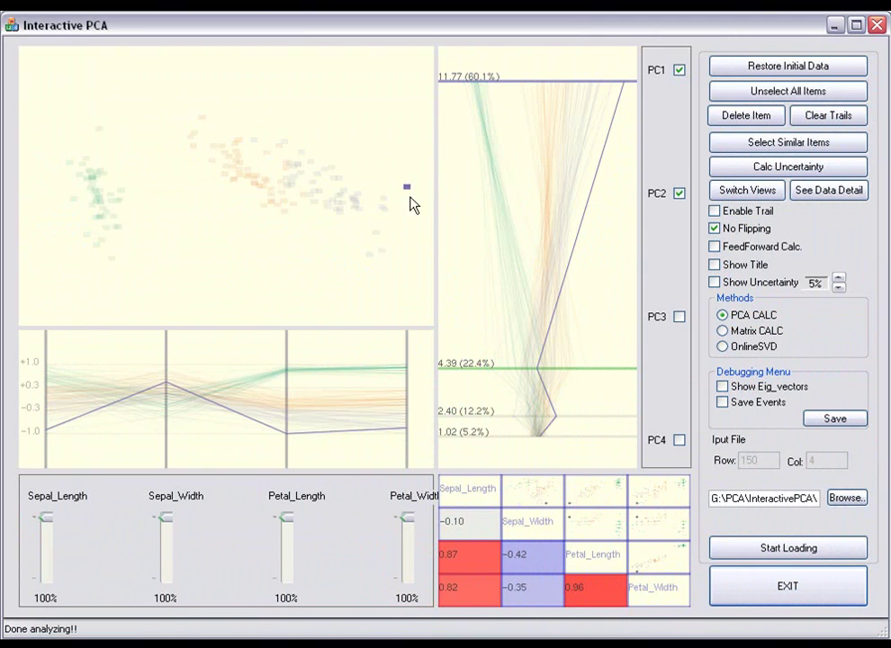
click(763, 283)
click(838, 279)
click(838, 279)
click(838, 279)
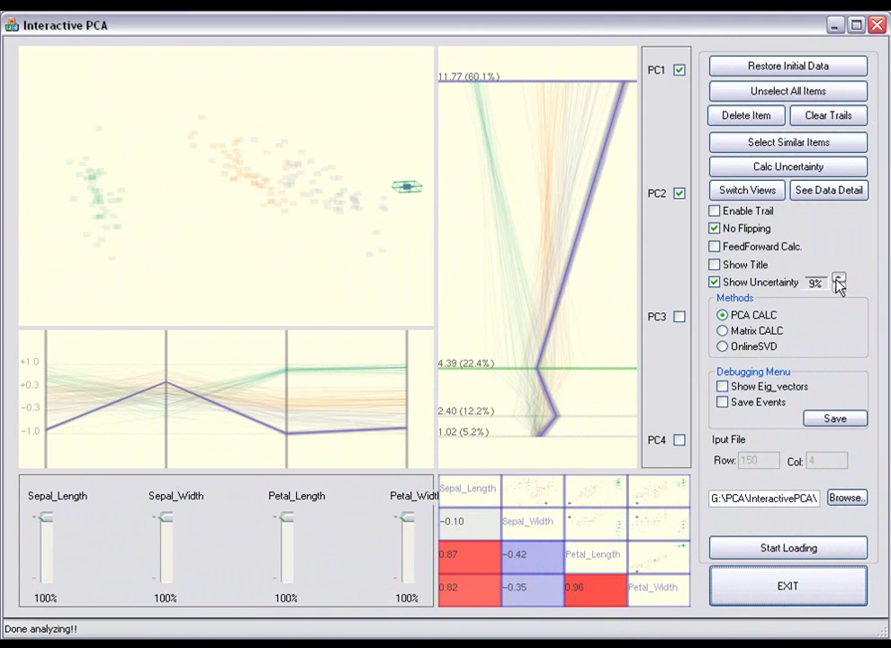
click(838, 279)
click(838, 279)
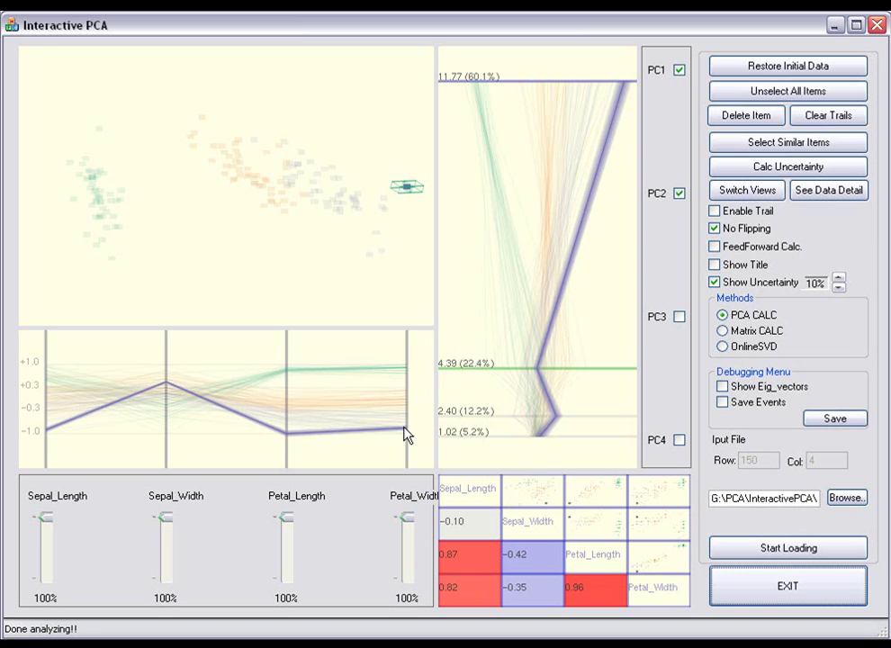
- Alter the selected item's values in the parallel coordinates: Sepal_Length and Petal_Length above +0.3, Sepal_Width below −0.3, and Petal_Width between −0.3 and −1.0
mouse_move(404, 435)
mouse_down()
mouse_move(406, 396)
mouse_move(407, 418)
mouse_up()
drag(288, 438, 285, 383)
drag(50, 429, 50, 380)
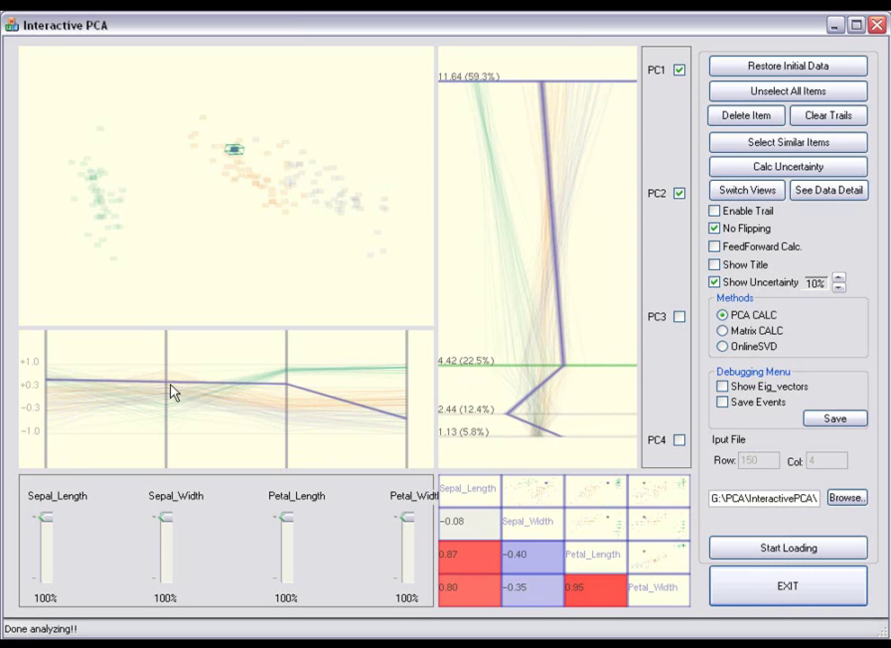
drag(170, 384, 169, 417)
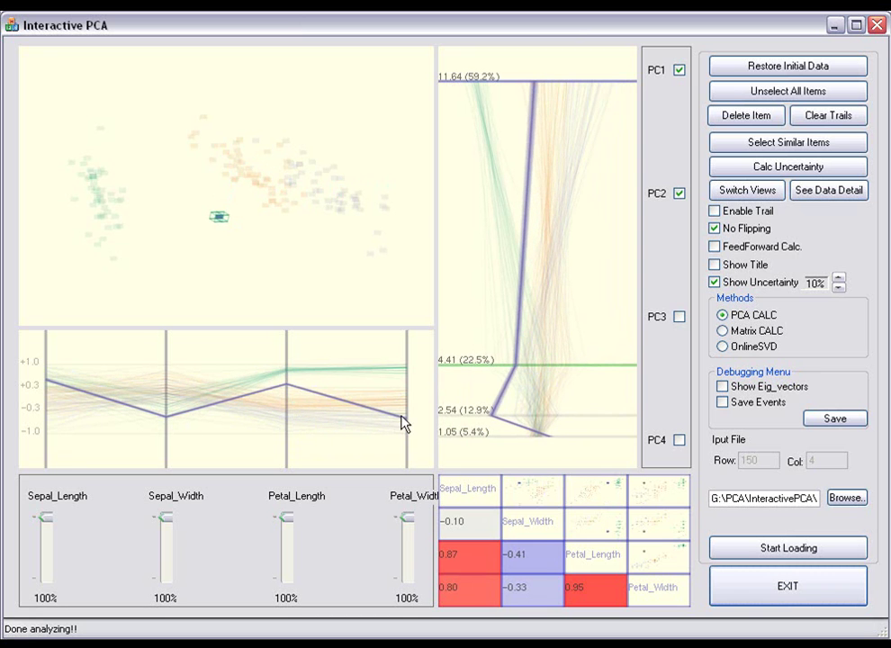
mouse_move(404, 423)
mouse_down()
mouse_move(403, 377)
mouse_move(402, 434)
mouse_up()
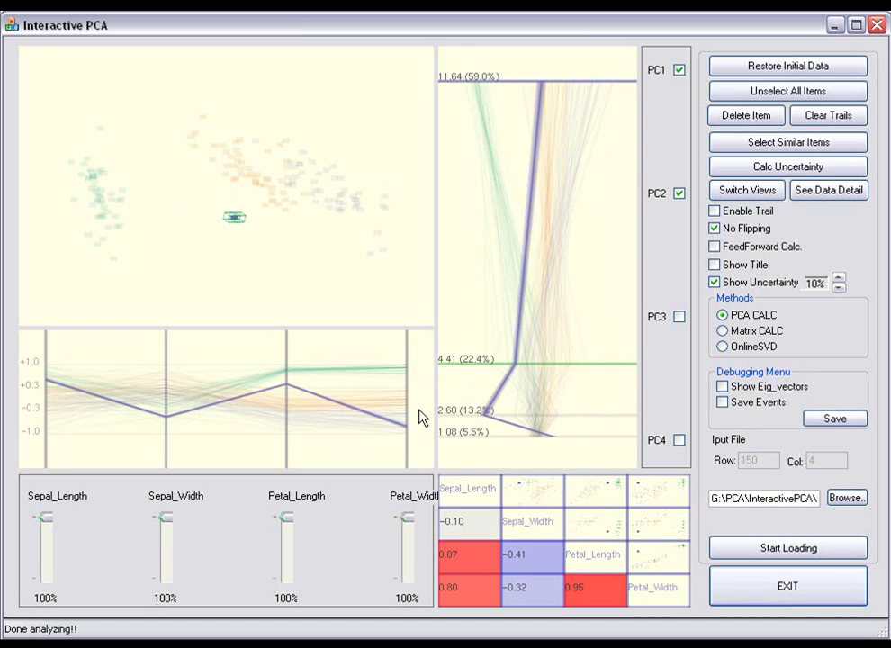
- Clear the item selection and restore the initial Iris data
click(756, 92)
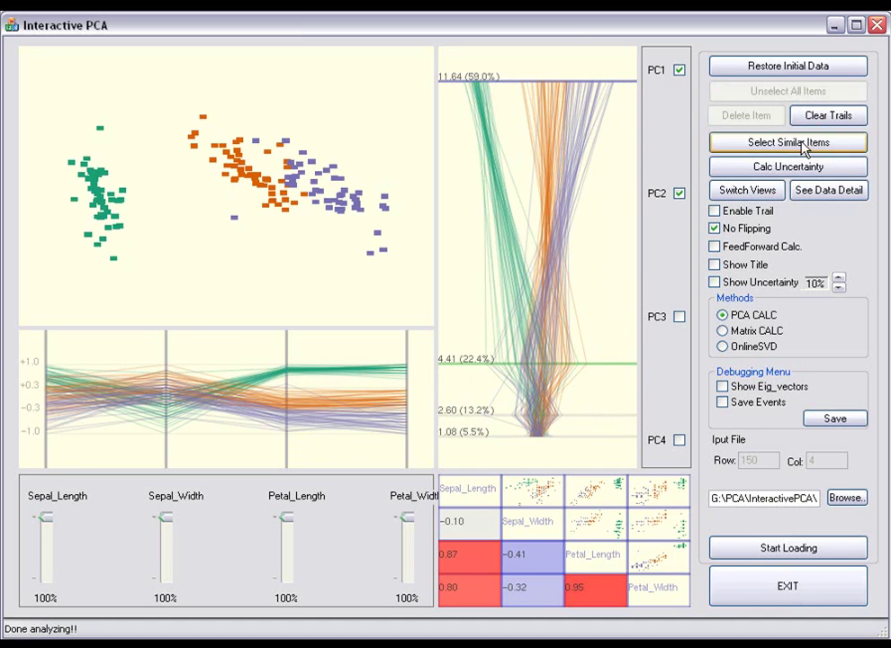
click(803, 71)
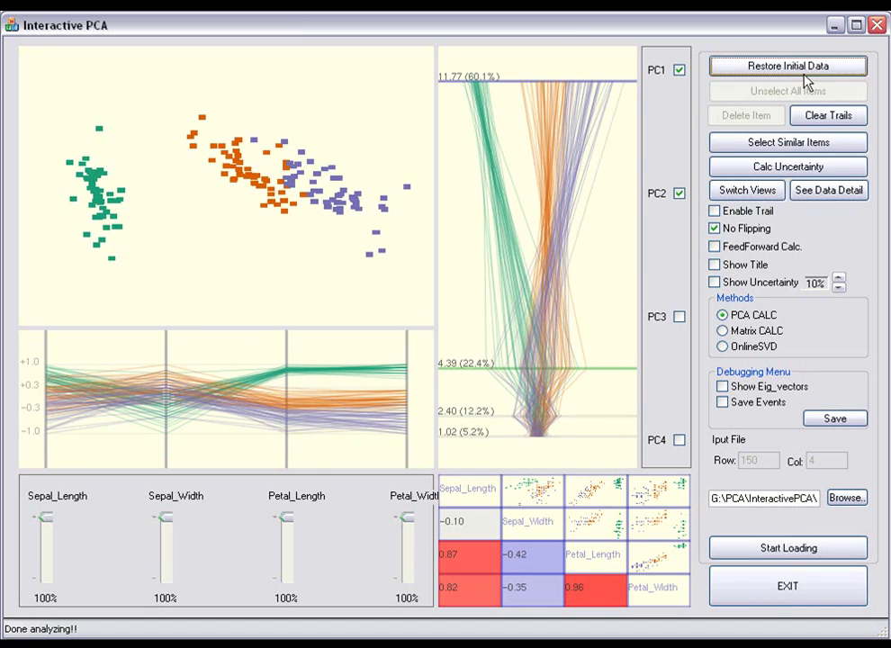
- Calculate the uncertainty at a 10% ratio with All Data, Individual Data and Show Trace enabled
click(817, 173)
drag(179, 55, 666, 288)
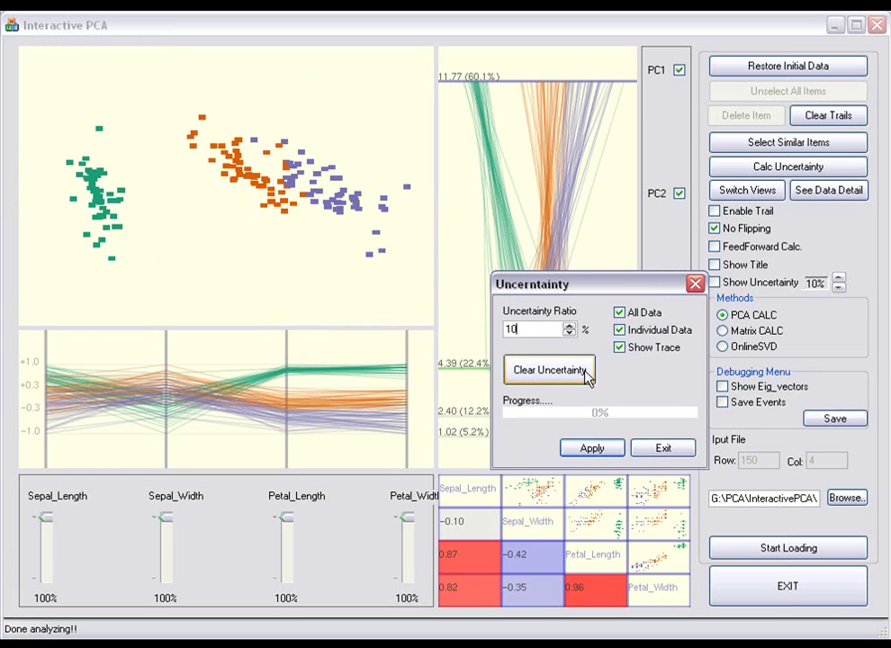
click(589, 447)
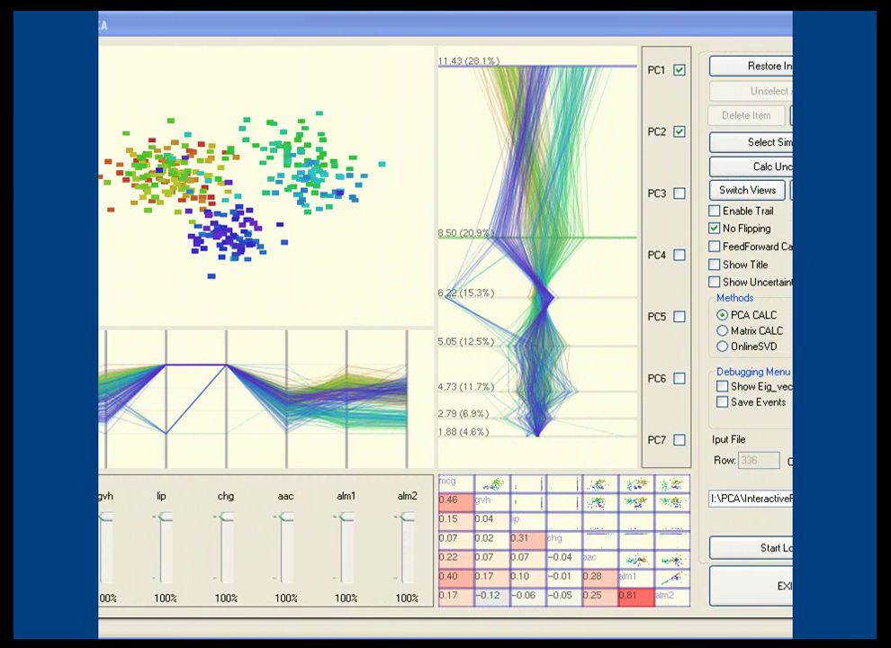
- Vary the E. coli dimension contributions, setting mcg to 97% and chg to 0% and returning the others to 100%
mouse_move(49, 525)
mouse_down()
mouse_move(46, 565)
mouse_move(50, 525)
mouse_up()
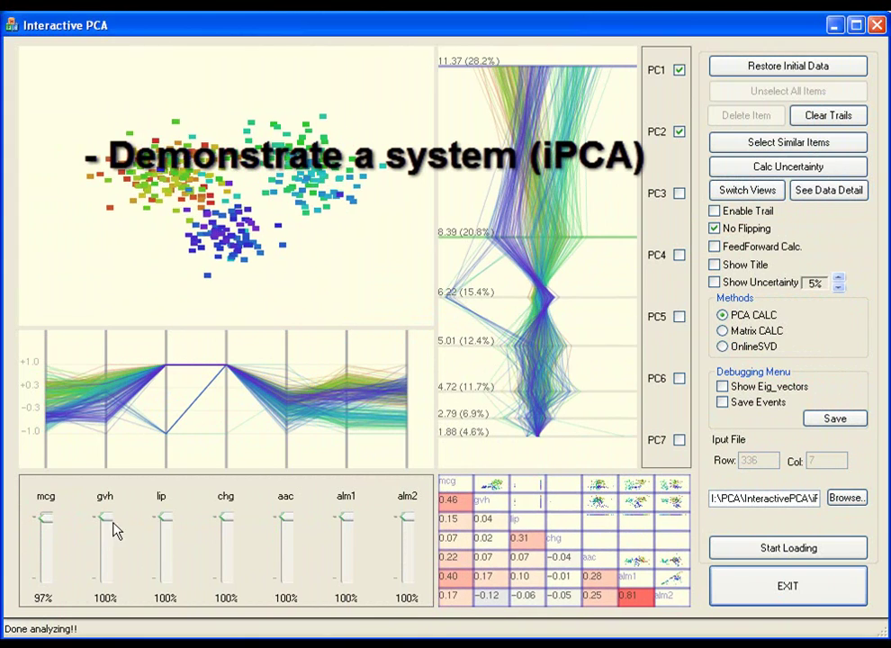
drag(111, 529, 106, 519)
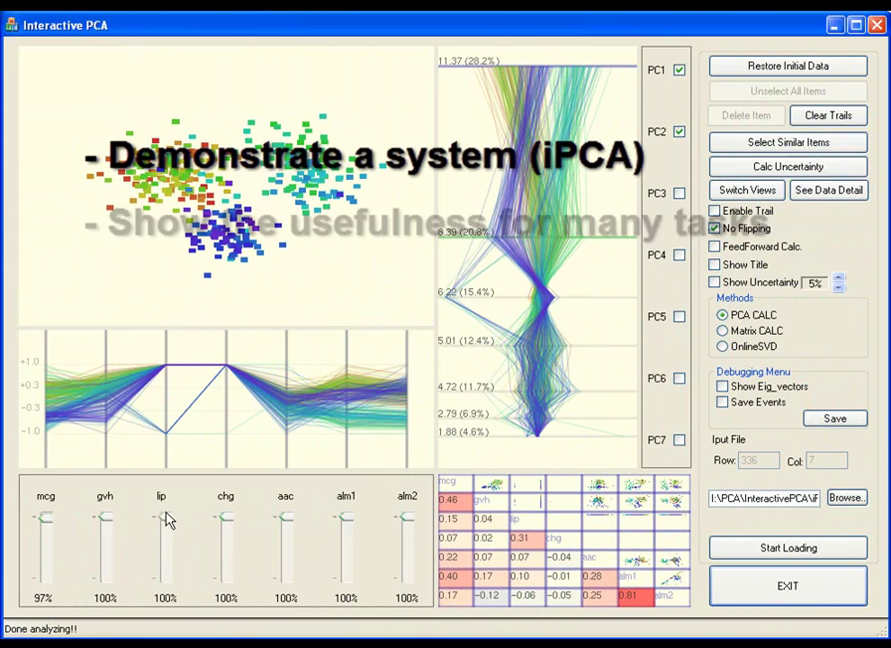
mouse_move(168, 521)
mouse_down()
mouse_move(169, 563)
mouse_move(171, 519)
mouse_up()
drag(226, 526, 351, 518)
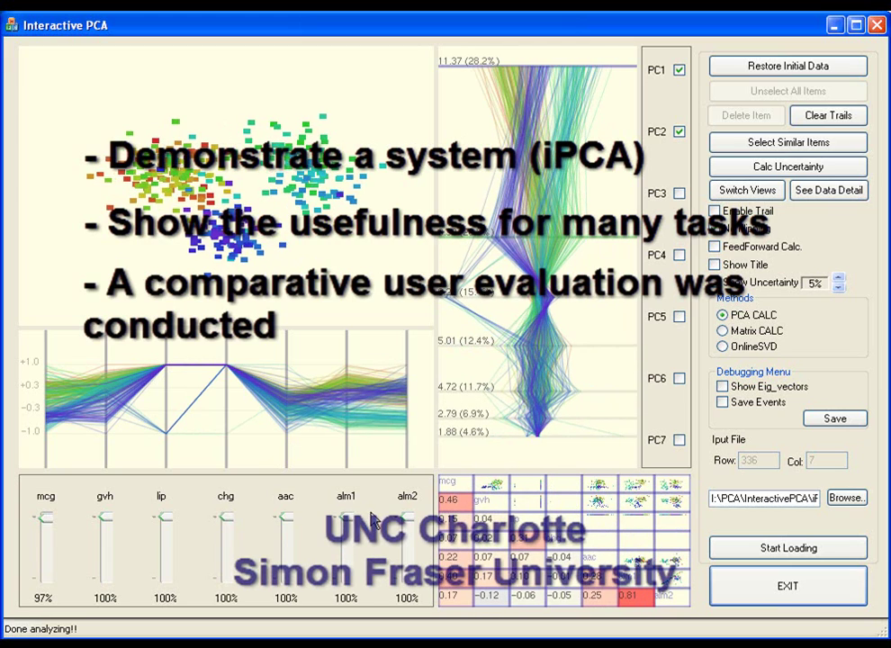
mouse_move(408, 519)
mouse_down()
mouse_move(412, 563)
mouse_move(414, 521)
mouse_up()
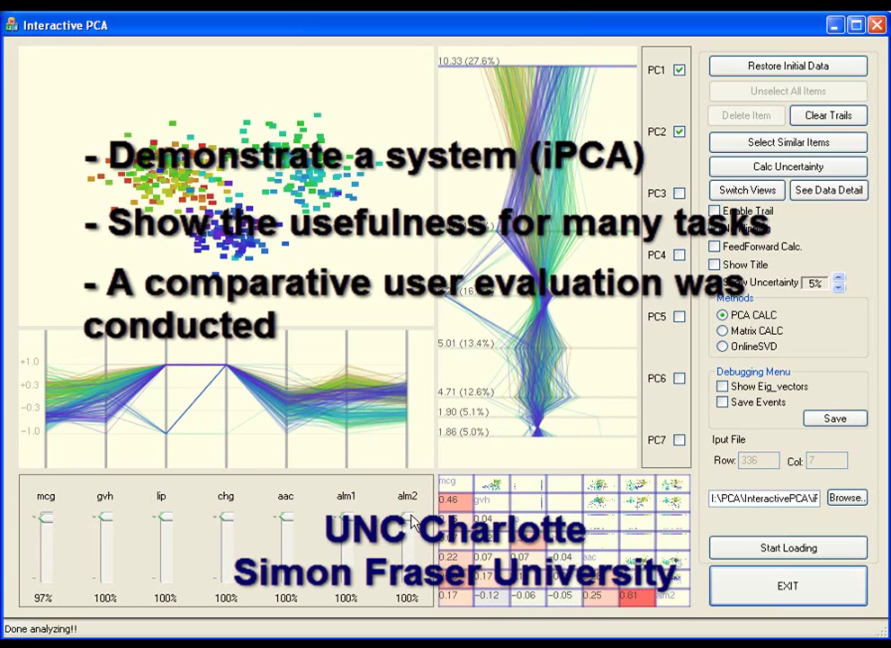
drag(227, 523, 228, 605)
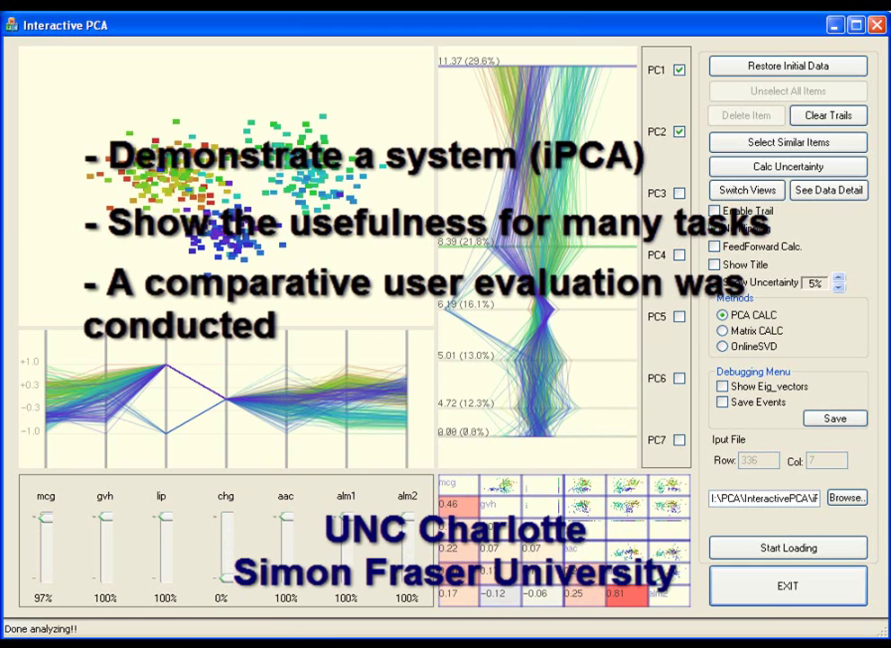